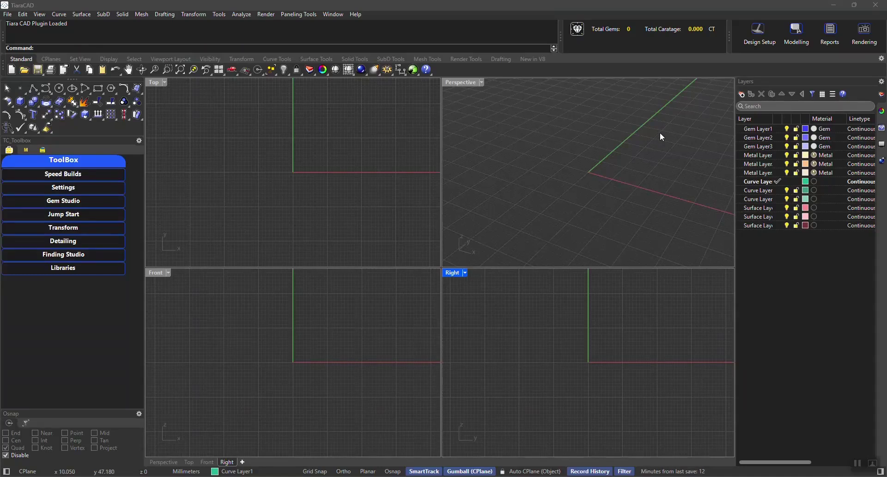
# Make the Perspective viewport the active view instead of the Right view
pyautogui.click(660, 132)
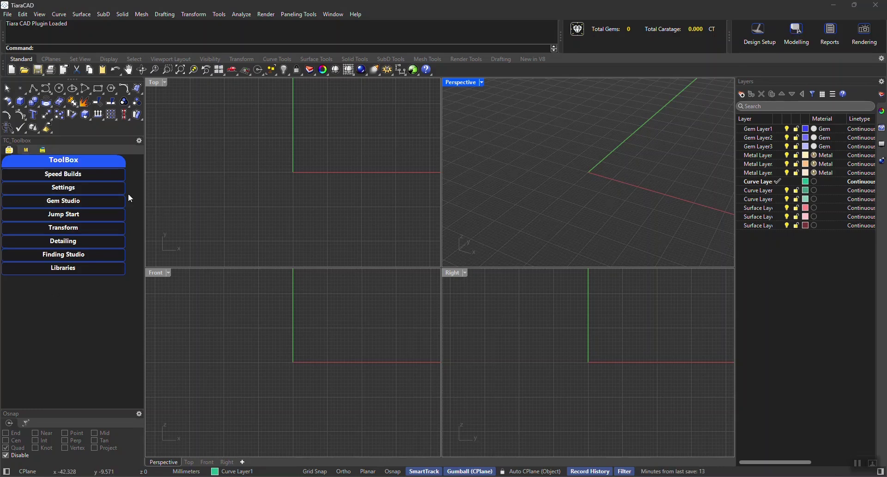
pyautogui.click(67, 176)
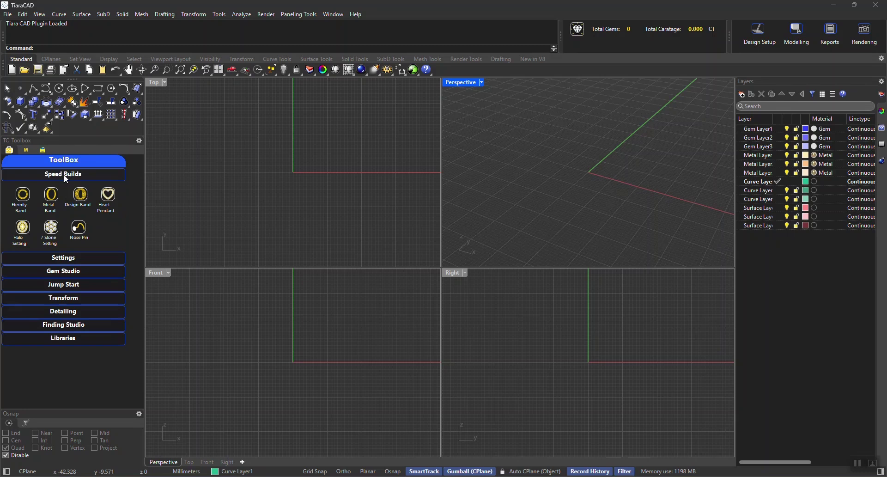
pyautogui.click(60, 258)
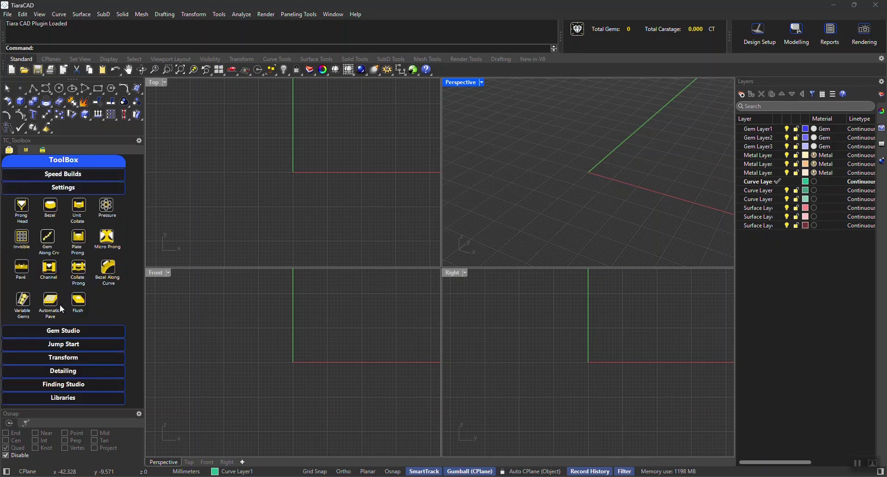
pyautogui.click(59, 328)
pyautogui.click(54, 176)
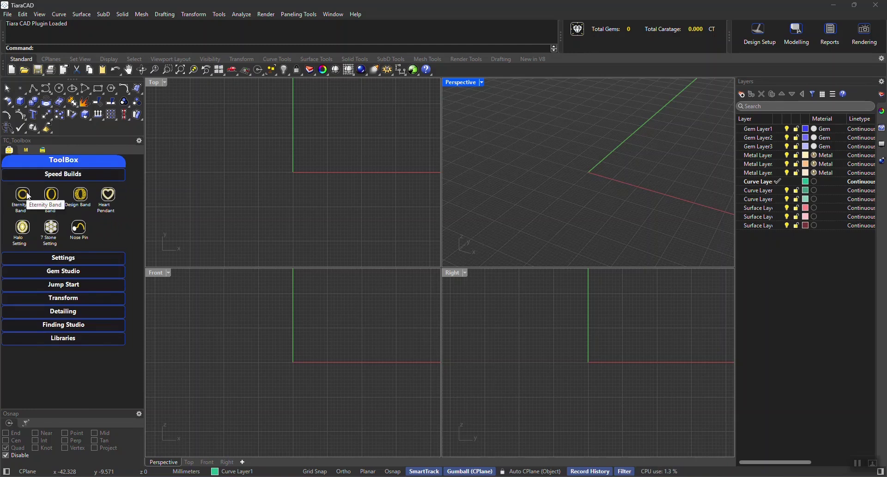
pyautogui.click(23, 194)
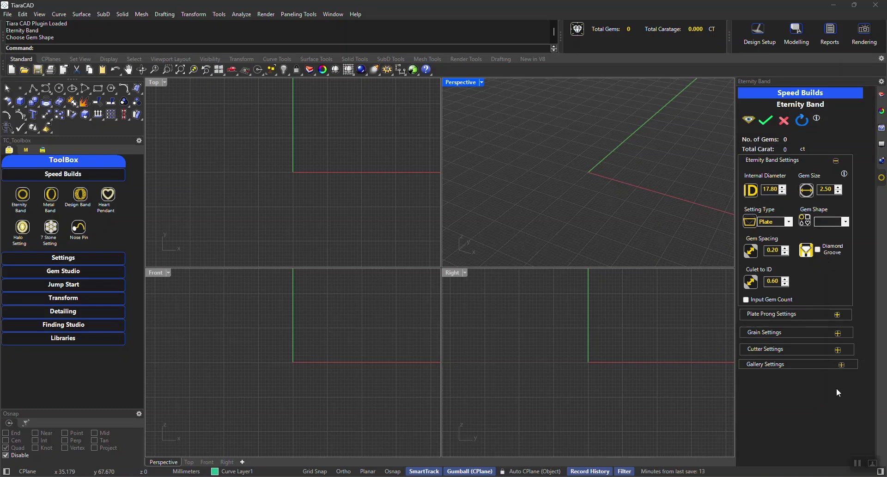
pyautogui.click(791, 123)
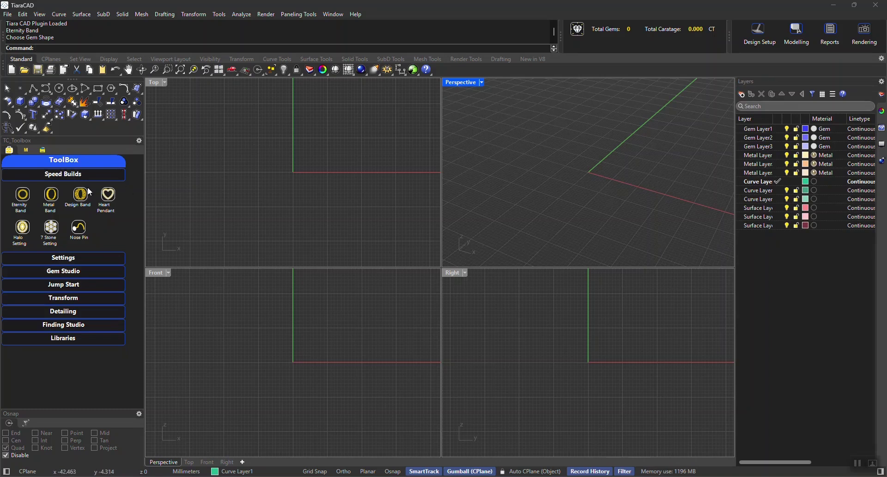
pyautogui.click(44, 176)
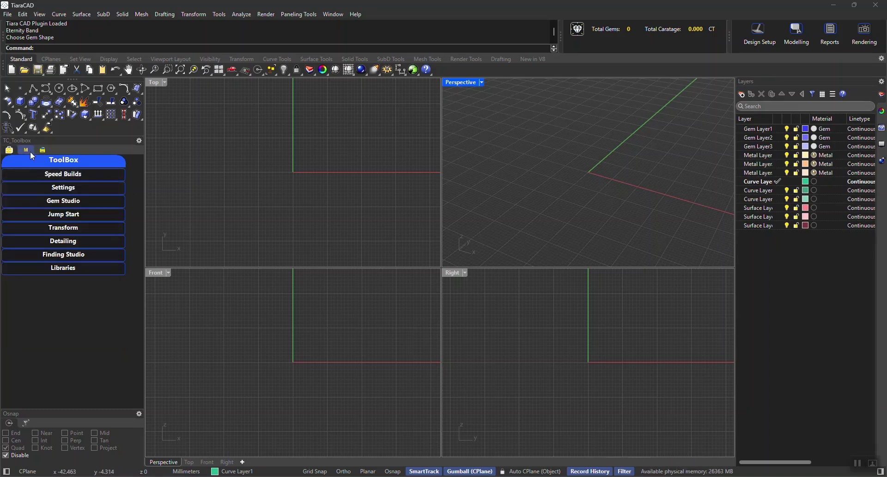
pyautogui.click(26, 150)
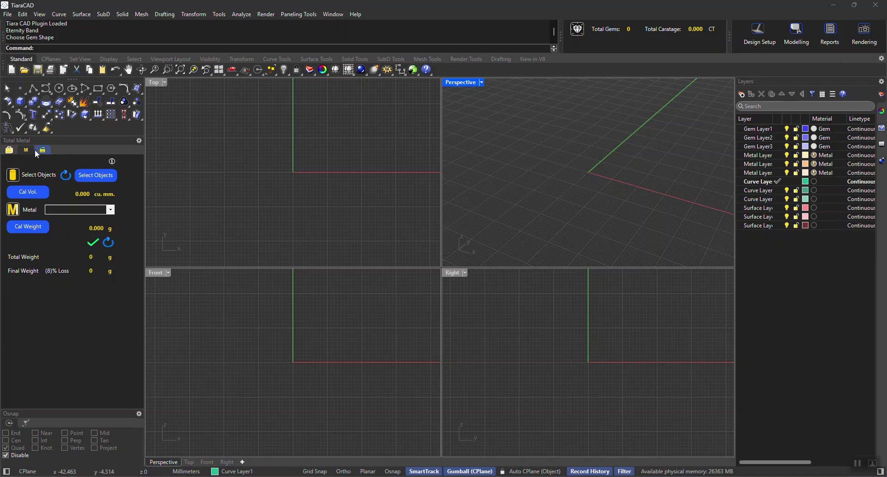
pyautogui.click(43, 150)
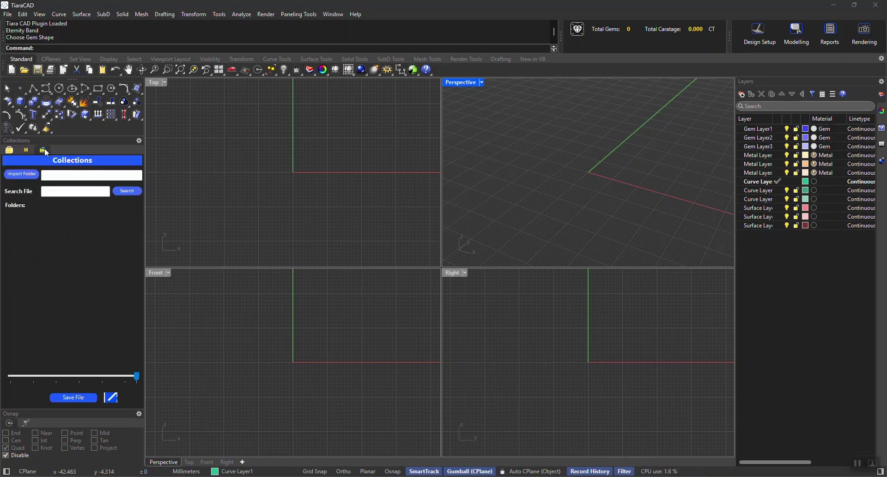
pyautogui.click(14, 149)
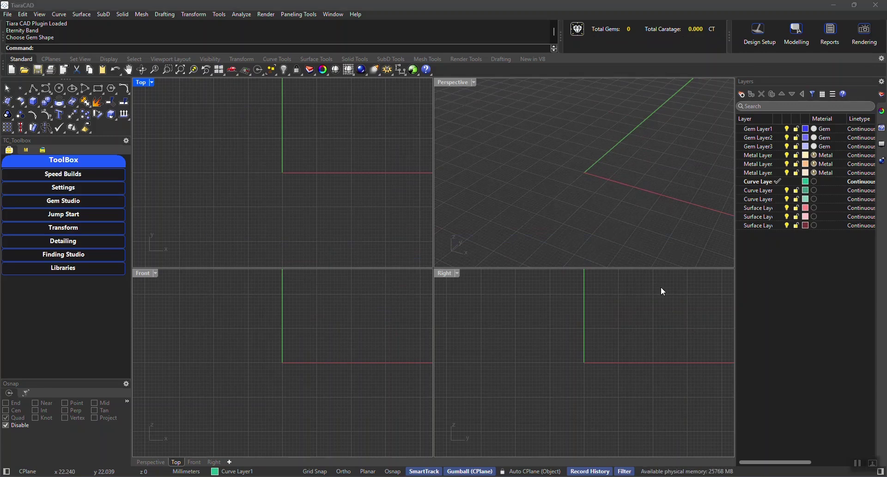
# Expand Speed Builds in the ToolBox to list the Eternity Band, Heart Pendant and Halo presets
pyautogui.click(87, 173)
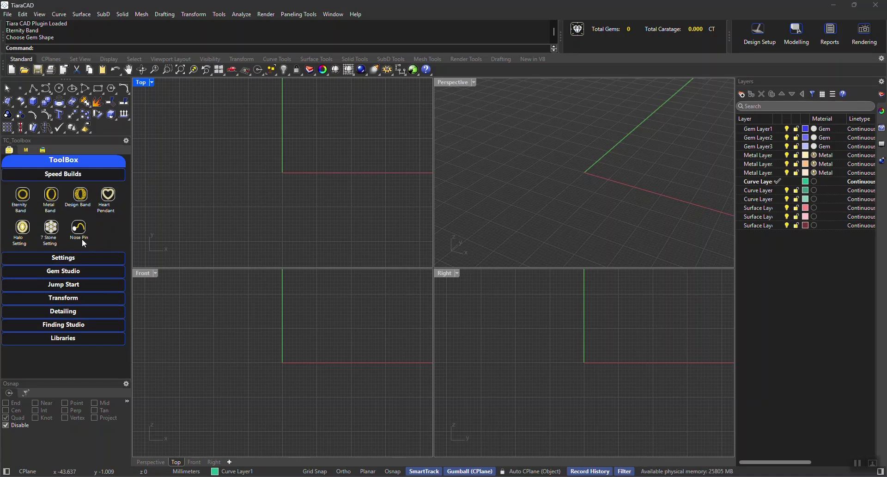
# Expand the Settings section to review its tools, then collapse it again
pyautogui.click(64, 258)
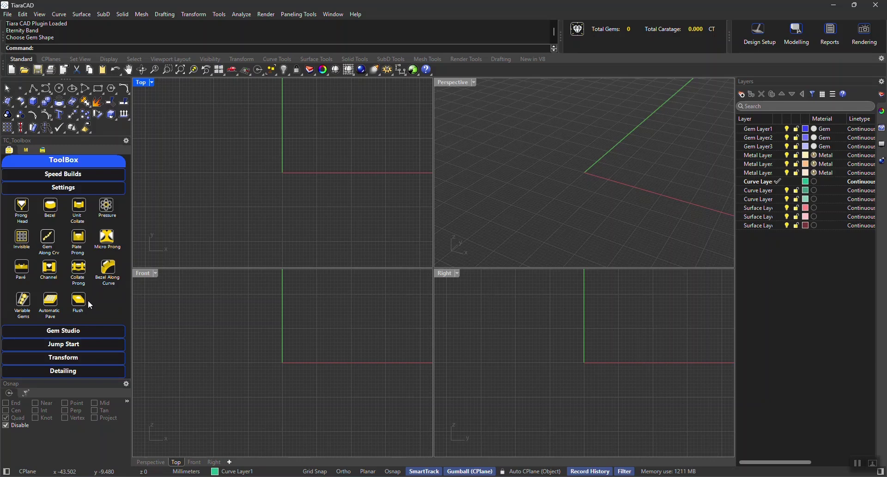
pyautogui.click(69, 188)
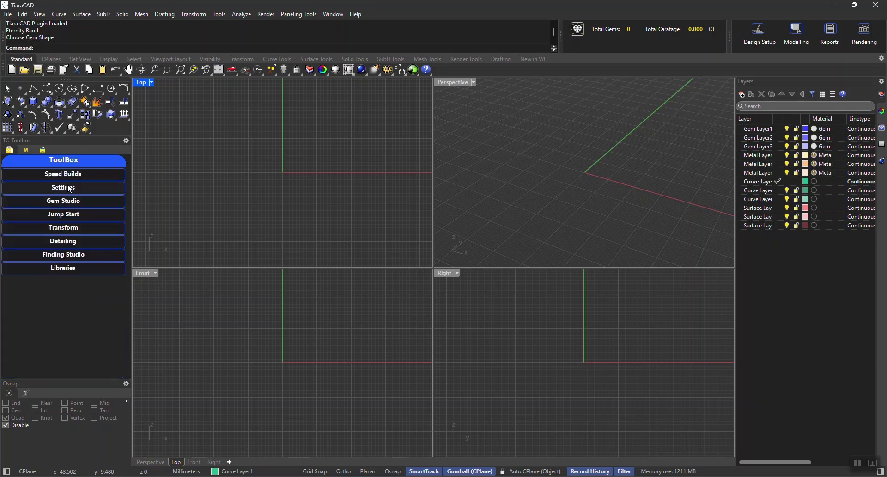
# Expand Gem Studio to review its gem and prong tools, then collapse it
pyautogui.click(56, 199)
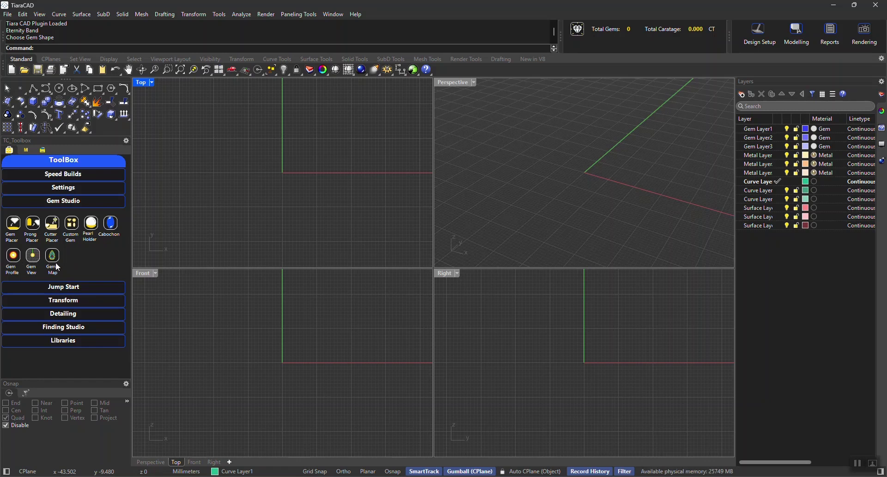
pyautogui.click(62, 202)
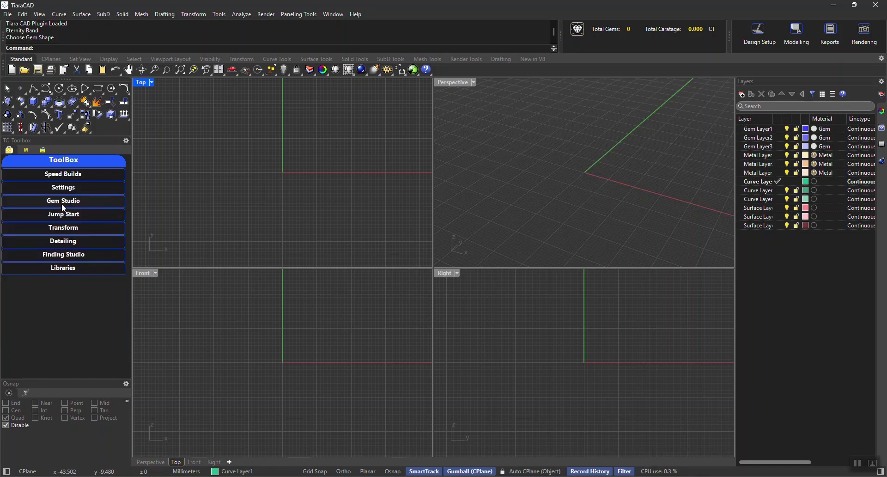
# Show the Jump Start ring, necklace and bracelet starters, then collapse the section
pyautogui.click(62, 215)
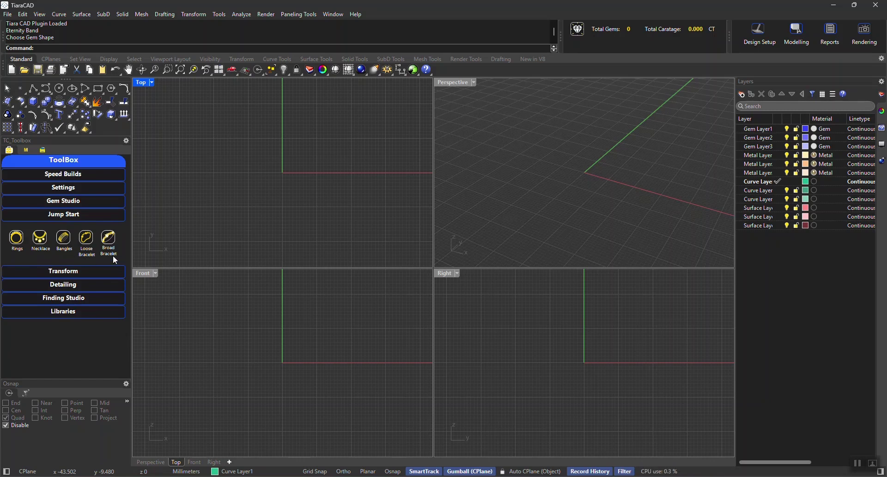
pyautogui.click(79, 215)
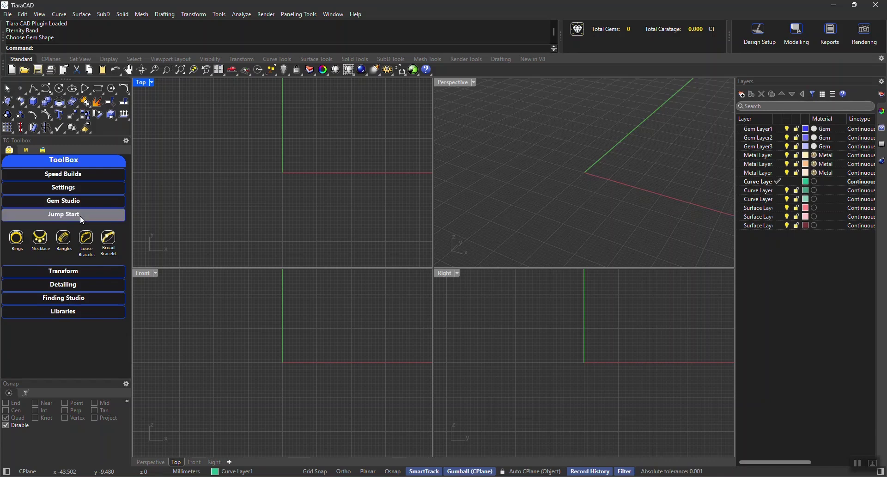
# Expand Transform to list Surface Cutter, SubD to Surface, Ring Resizer and Array Objects
pyautogui.click(77, 227)
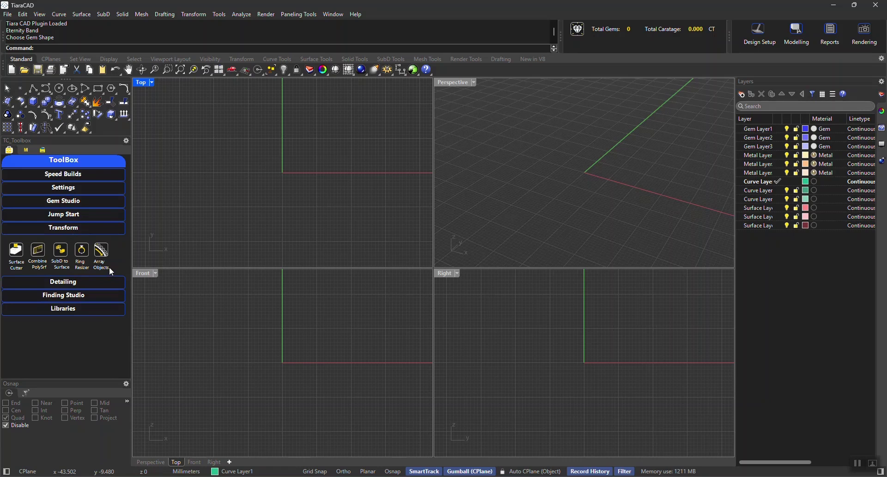
# Collapse Transform, then expand Detailing to review its tools and collapse it again
pyautogui.click(98, 225)
pyautogui.click(66, 241)
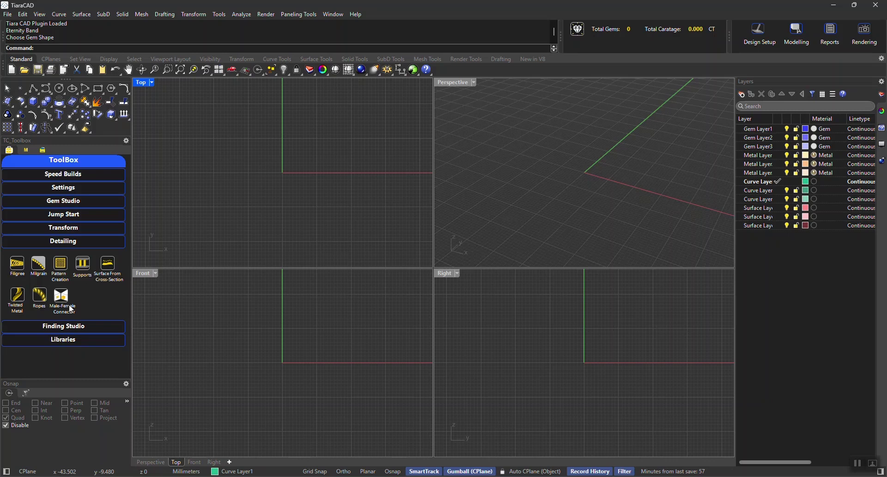
pyautogui.click(70, 241)
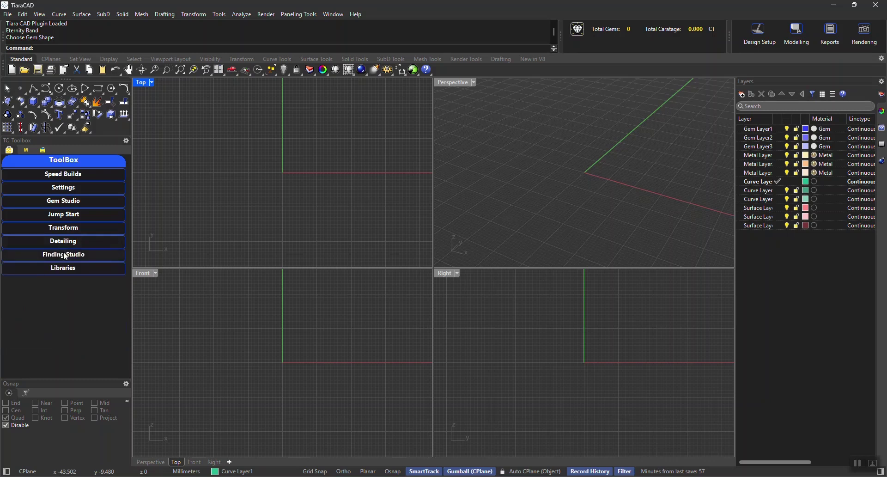
# Expand Finding Studio to list Linkages, Loops And Bails and Chain Creation
pyautogui.click(65, 254)
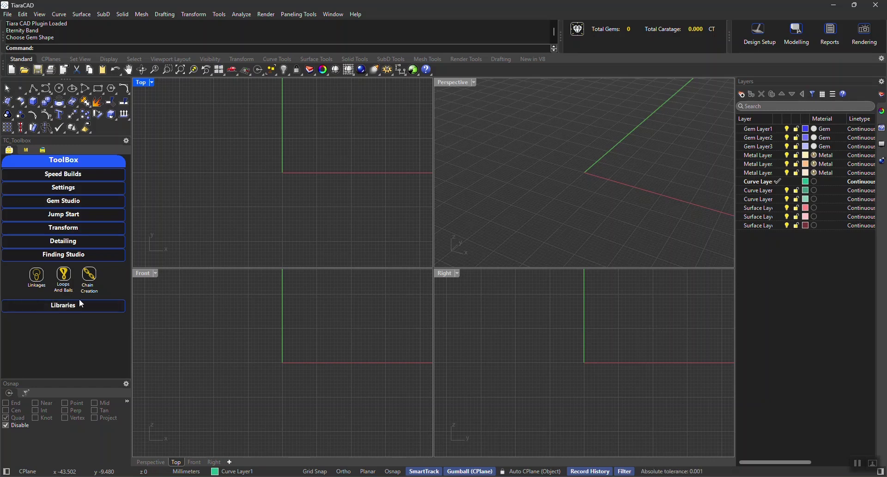
pyautogui.click(65, 254)
# Expand Libraries to show illusion settings, motifs, money clips and design stands
pyautogui.click(67, 269)
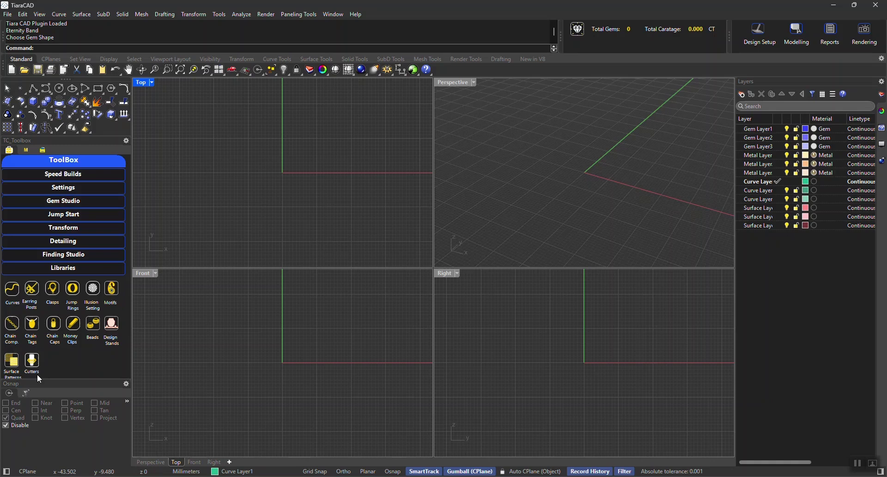
pyautogui.click(68, 270)
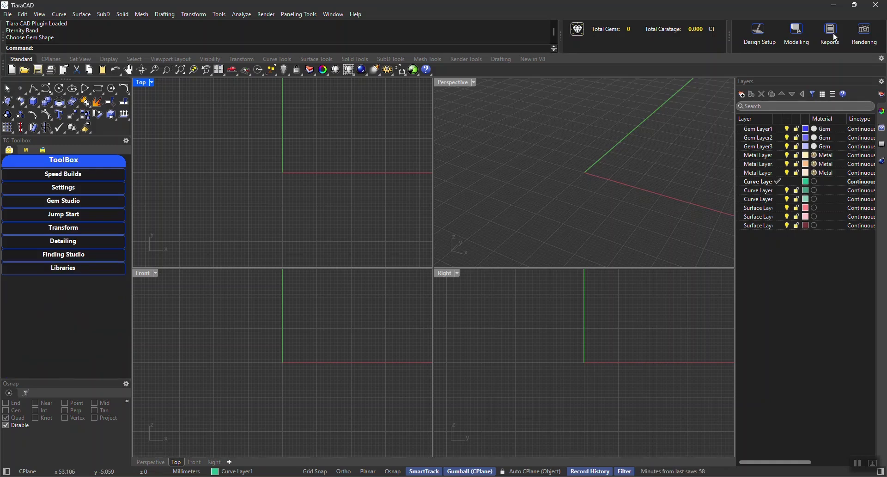
pyautogui.click(832, 33)
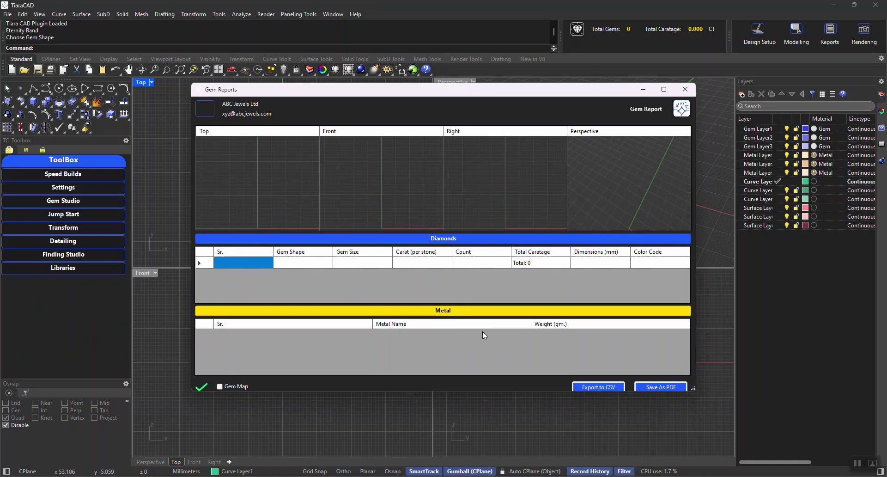
pyautogui.click(684, 90)
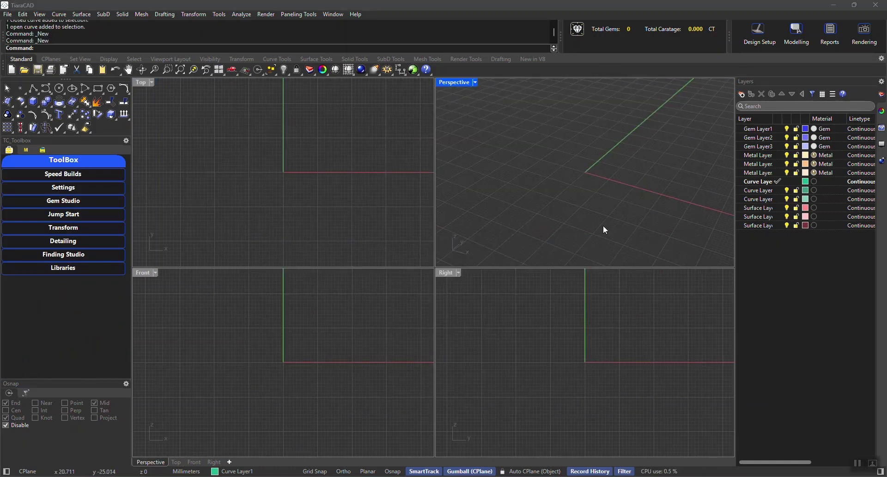
pyautogui.click(10, 70)
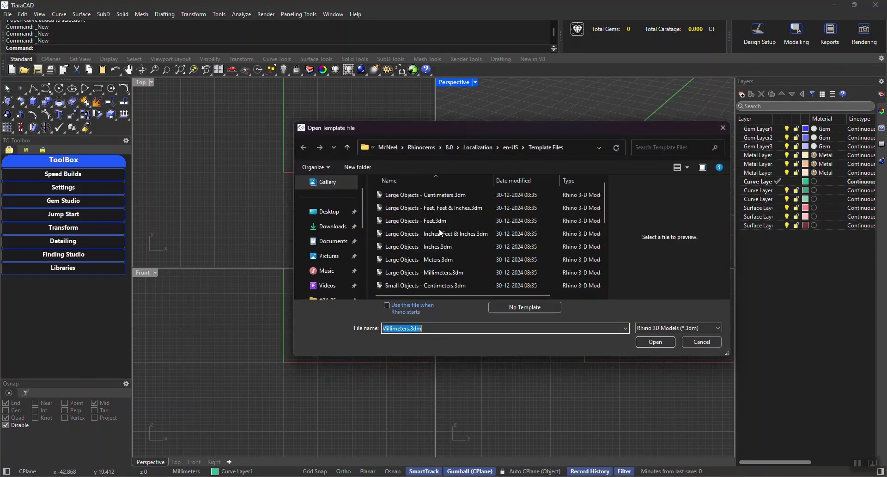
pyautogui.scroll(-2, 440, 231)
pyautogui.scroll(-2, 408, 226)
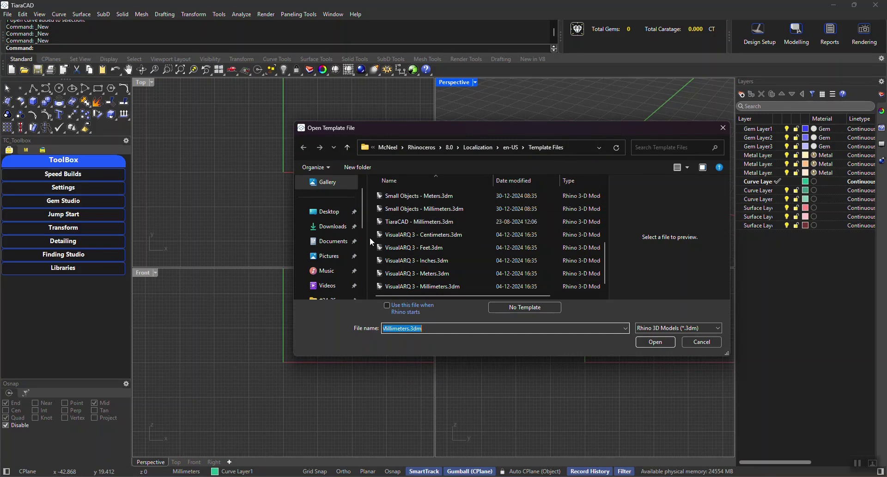
pyautogui.click(702, 342)
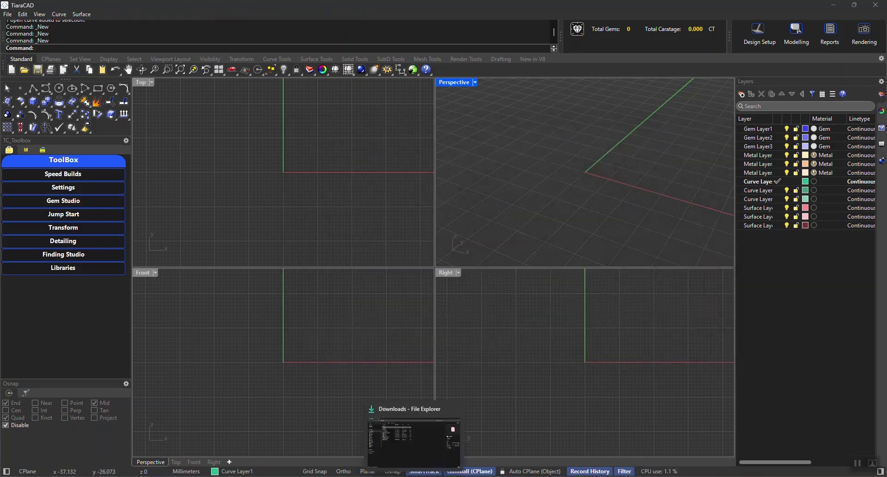
# In File Explorer, browse to C:\Program Files\BlueStoneTechLabs\TiaraCAD 1\Template Files
pyautogui.click(415, 439)
pyautogui.click(42, 321)
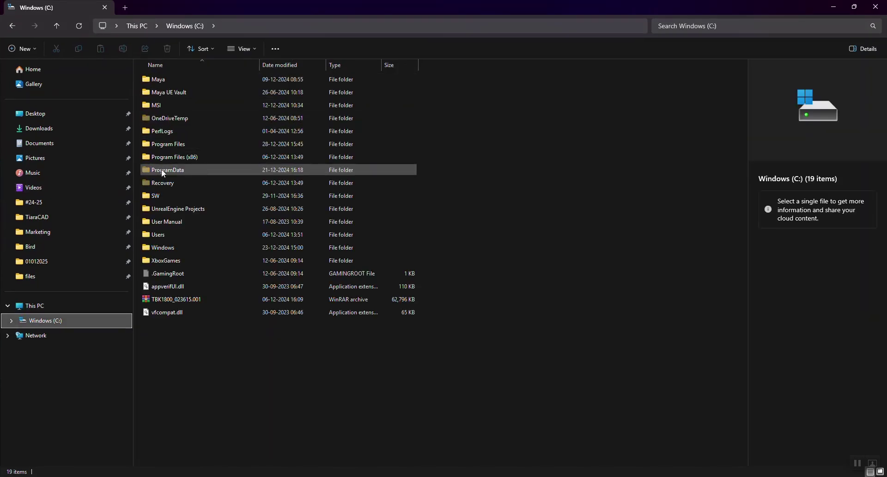
pyautogui.doubleClick(167, 144)
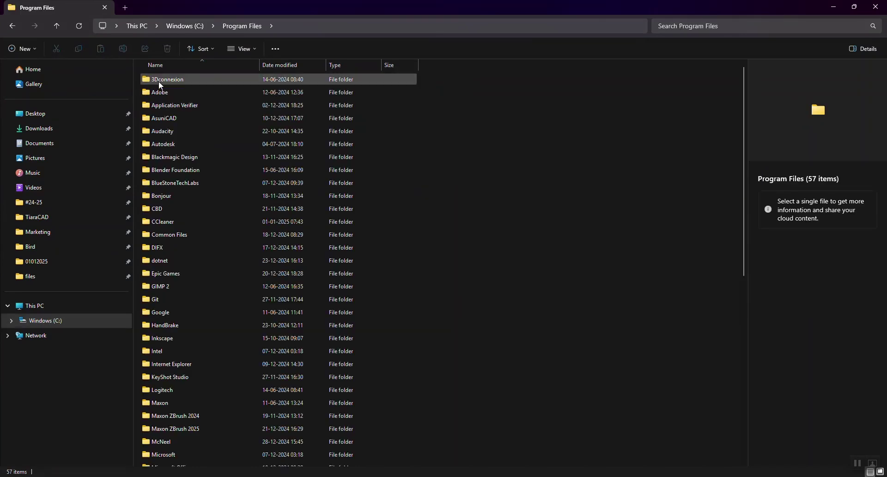
pyautogui.doubleClick(177, 182)
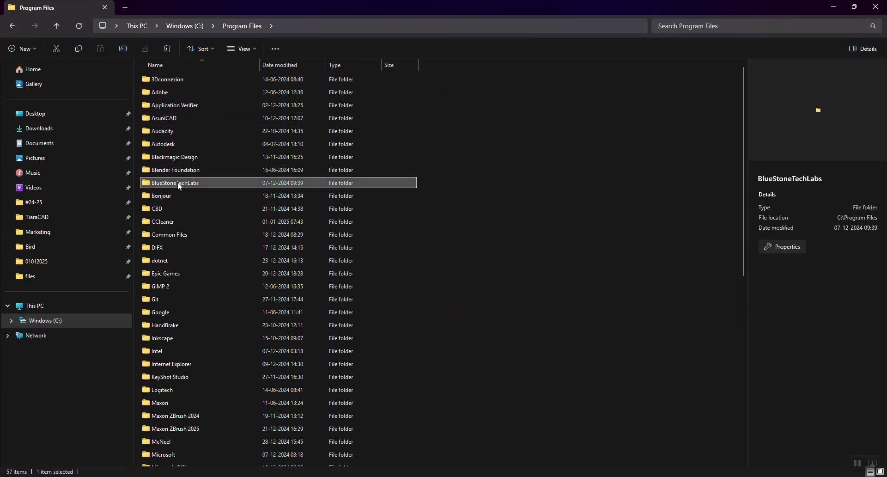
pyautogui.doubleClick(178, 79)
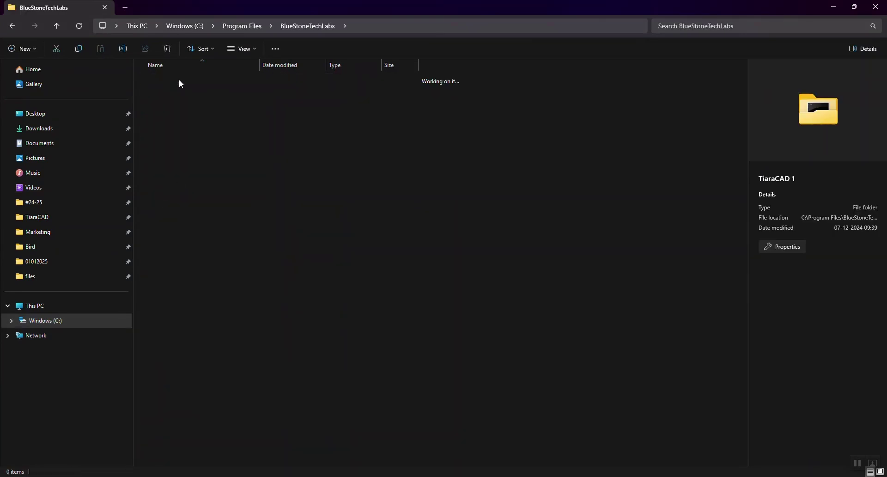
pyautogui.doubleClick(160, 92)
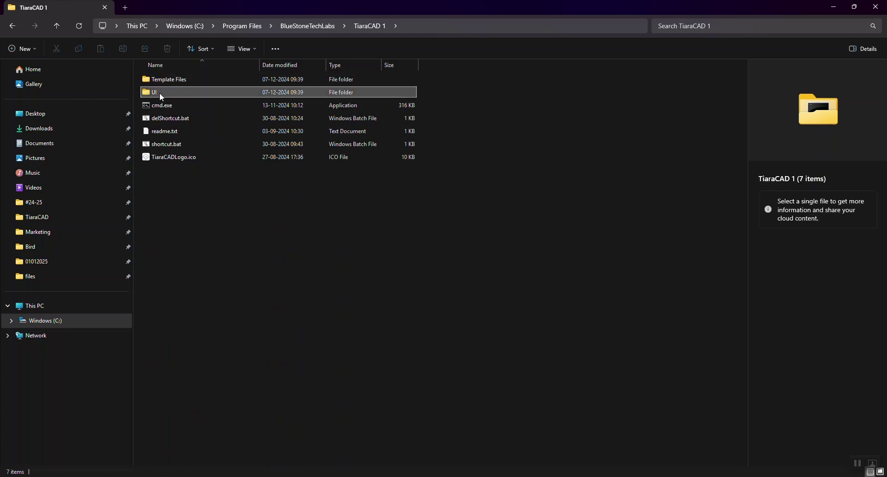
# Copy TiaraCAD - Millimeters.3dm and close File Explorer
pyautogui.click(169, 81)
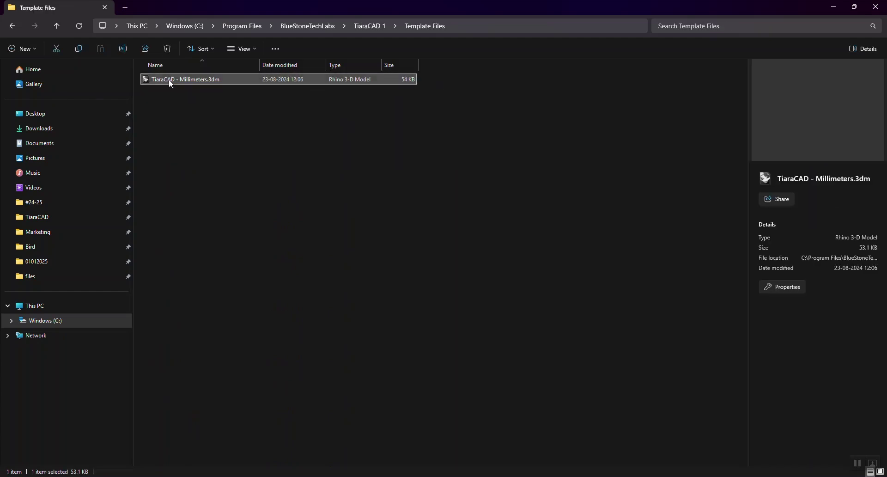
pyautogui.rightClick(169, 80)
pyautogui.click(212, 94)
pyautogui.click(876, 7)
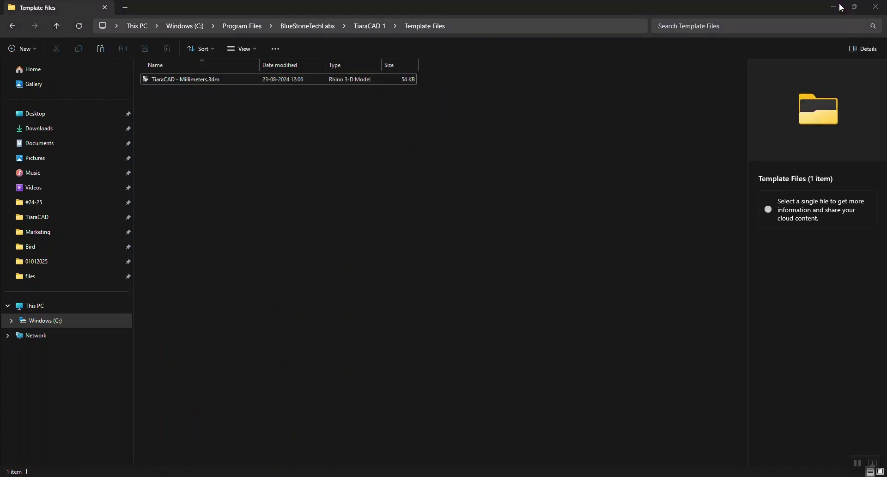
# Paste the TiaraCAD - Millimeters.3dm template into Rhino's template folder, replacing the existing copy
pyautogui.click(7, 14)
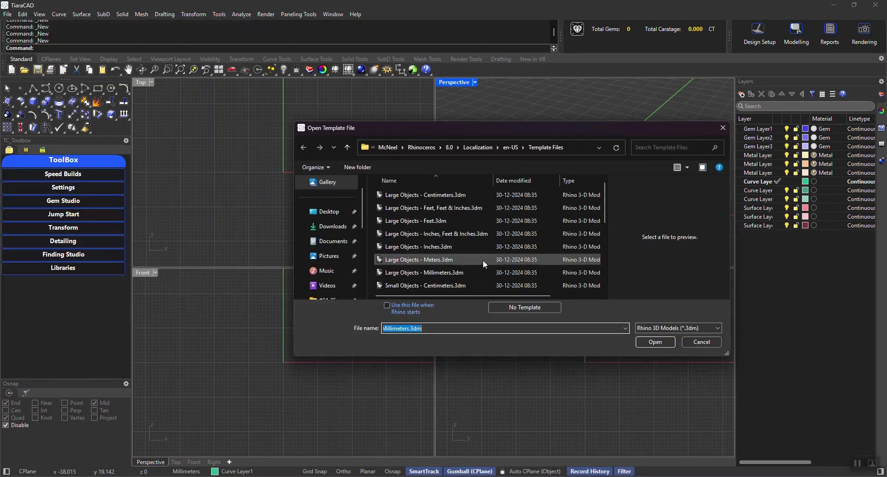
pyautogui.rightClick(483, 259)
pyautogui.click(479, 289)
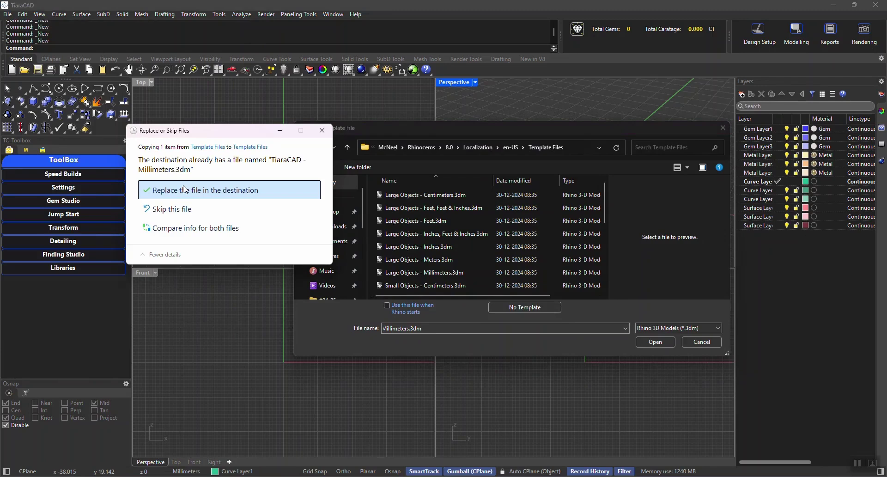
pyautogui.click(184, 190)
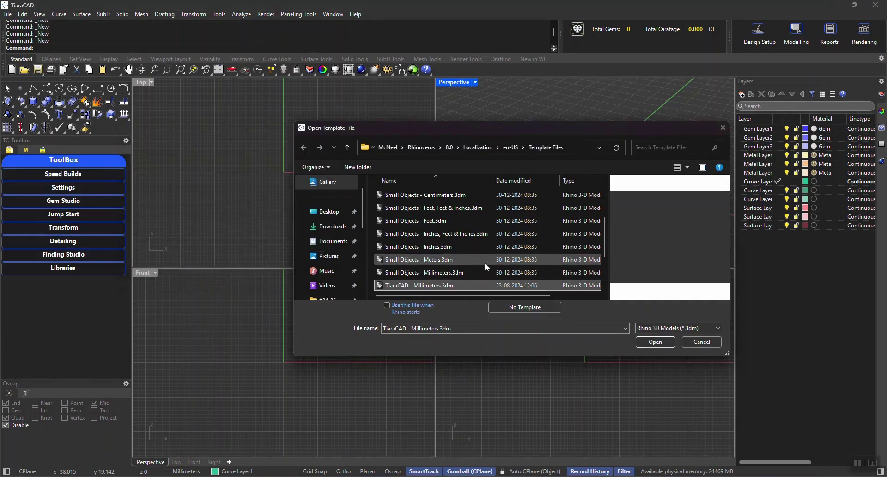
# Set TiaraCAD - Millimeters as the startup template and open a new document from it
pyautogui.scroll(-3, 476, 248)
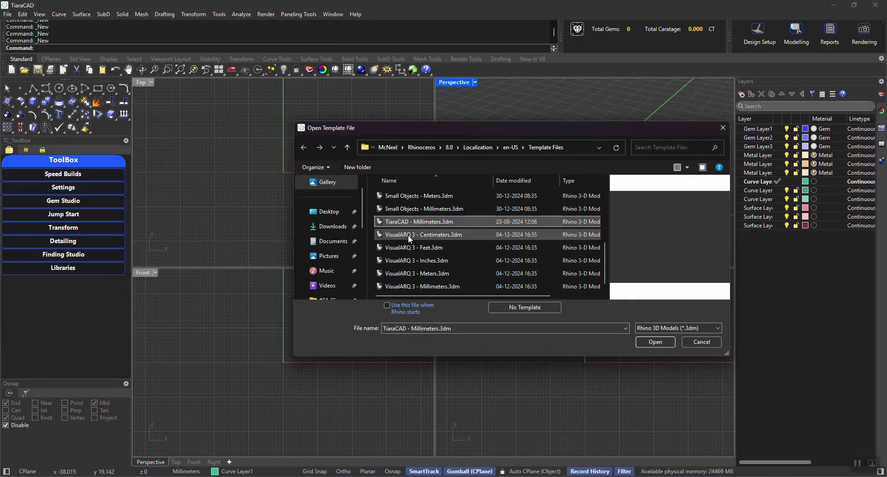
pyautogui.click(388, 305)
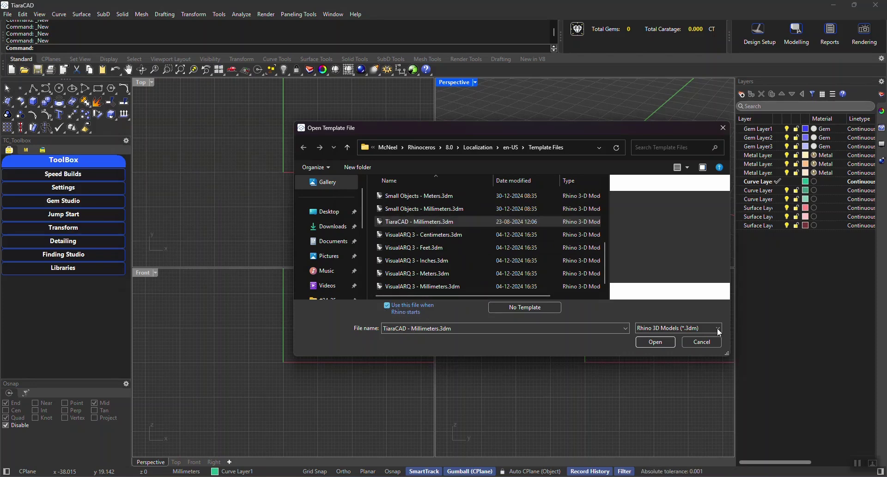
pyautogui.click(650, 340)
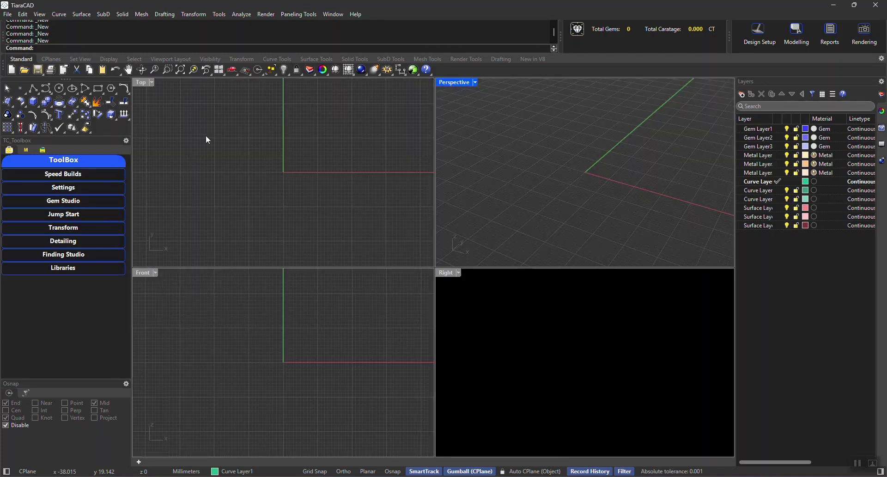